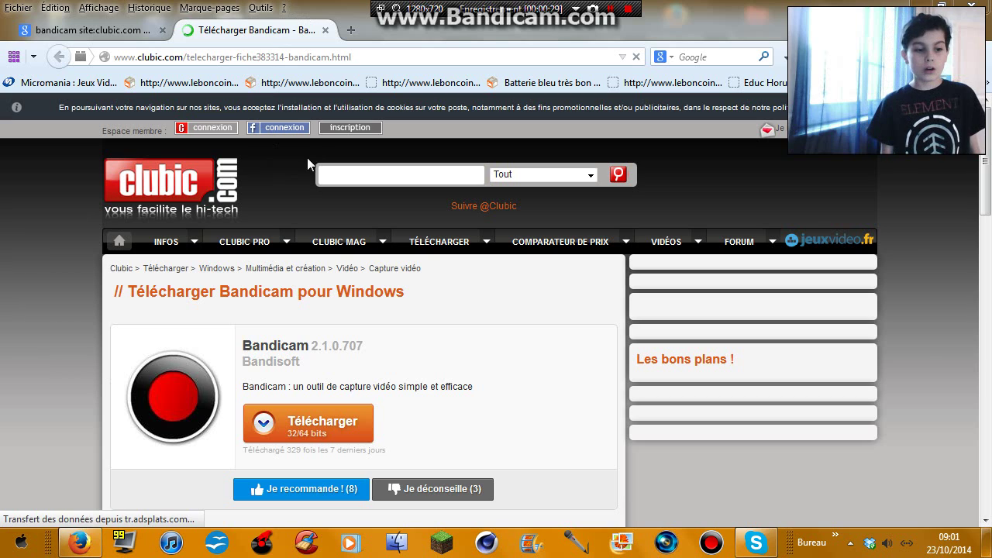
Download Bandicam for Windows from its Clubic page and save the installer file bandicam_2-1-0_fr_383314.exe
left_click(334, 419)
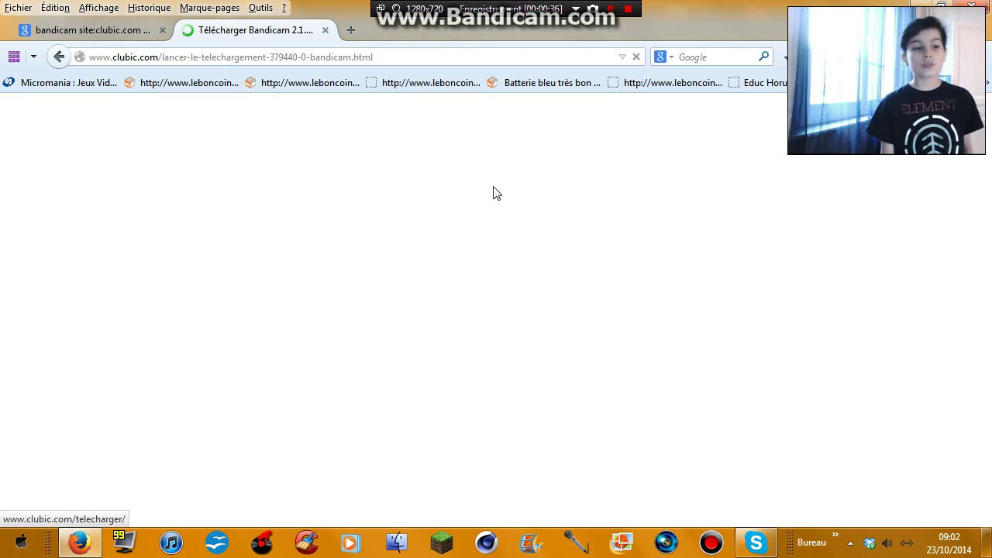
scroll(714, 130, "down", 3)
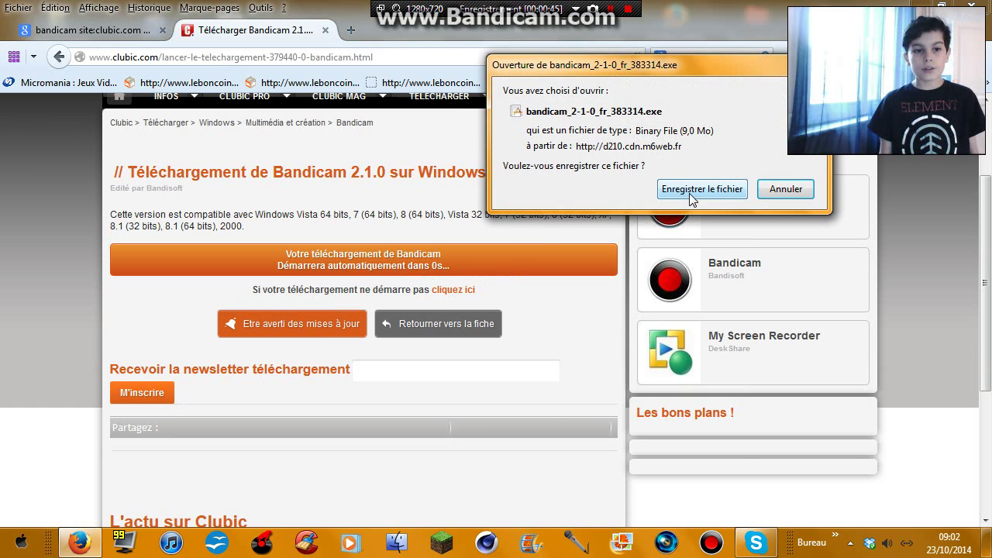
left_click(692, 192)
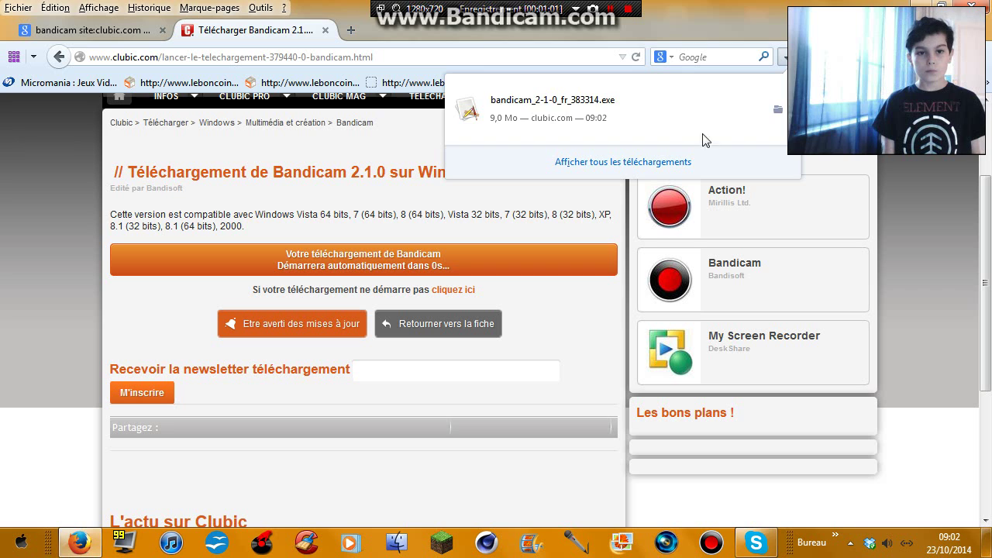
Run the downloaded Bandicam installer and dismiss it at the language selection
left_click(521, 104)
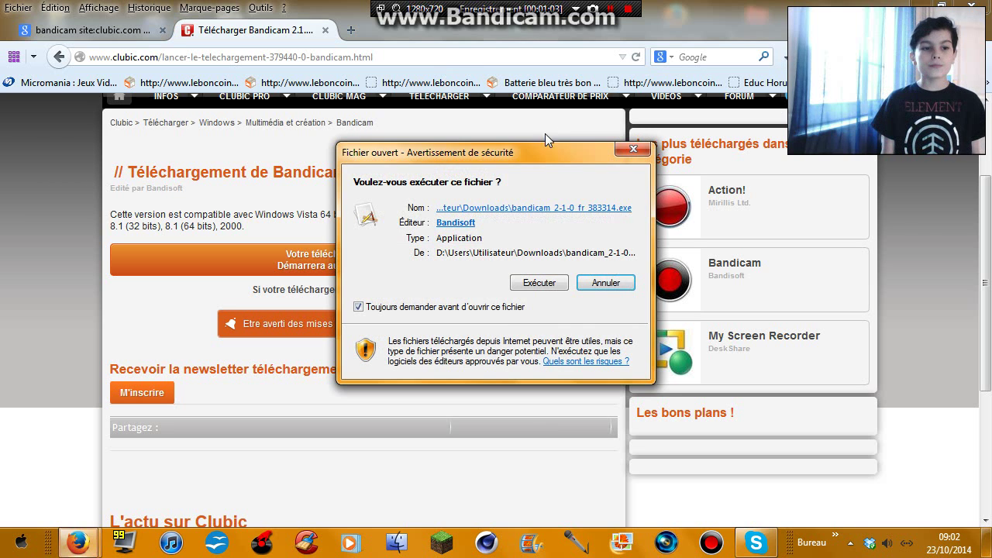
left_click(543, 282)
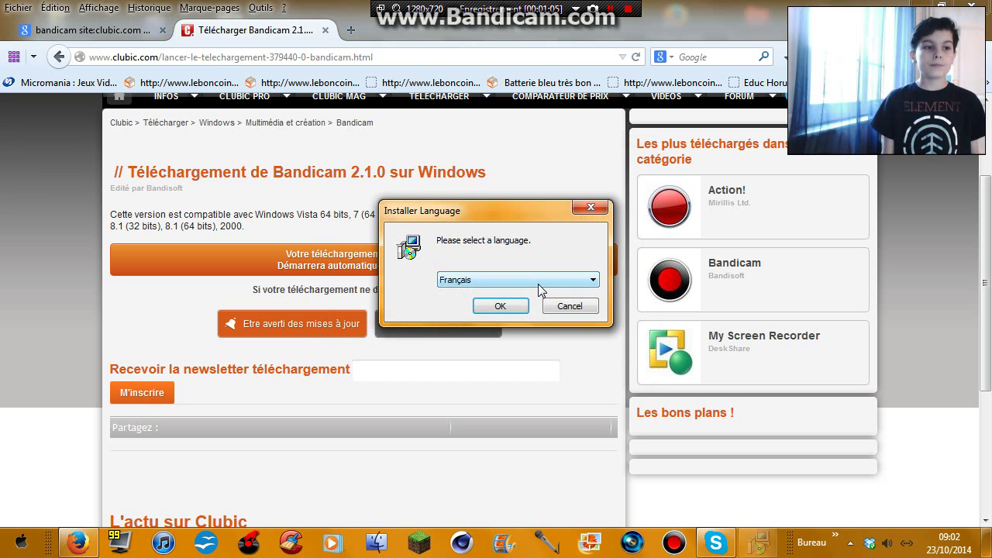
left_click(587, 217)
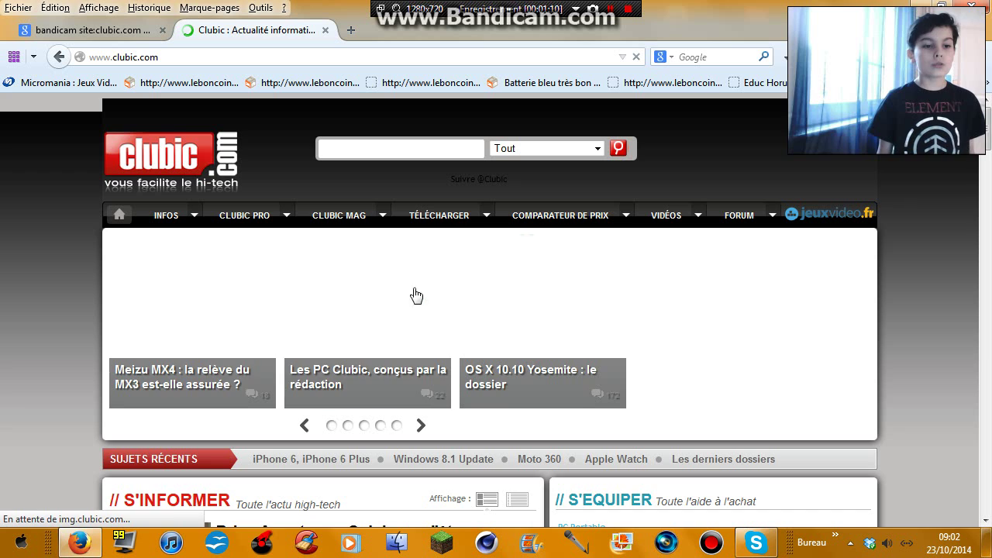
Leave the Clubic site for the desktop and bring up the main Bandicam window
scroll(491, 309, "down", 4)
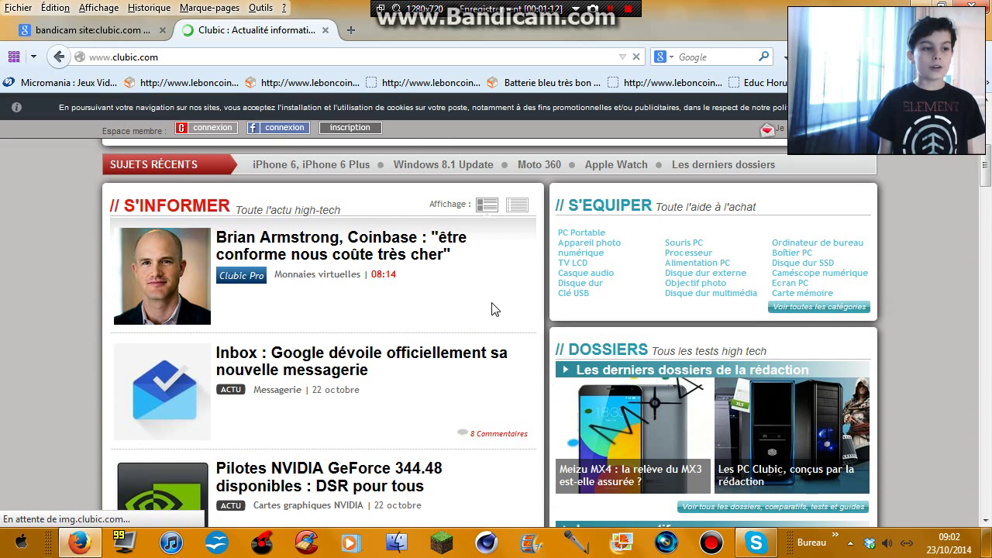
scroll(494, 310, "up", 3)
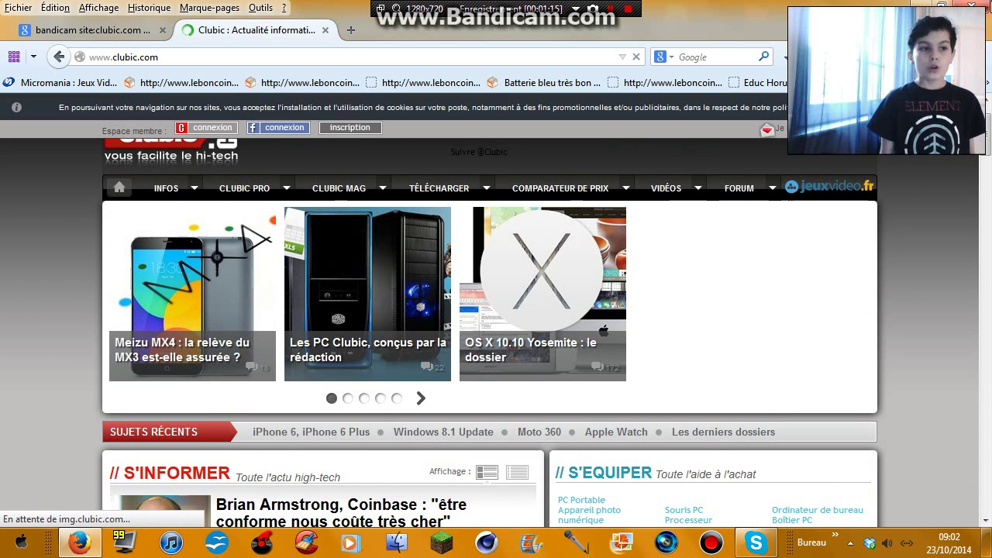
left_click(612, 8)
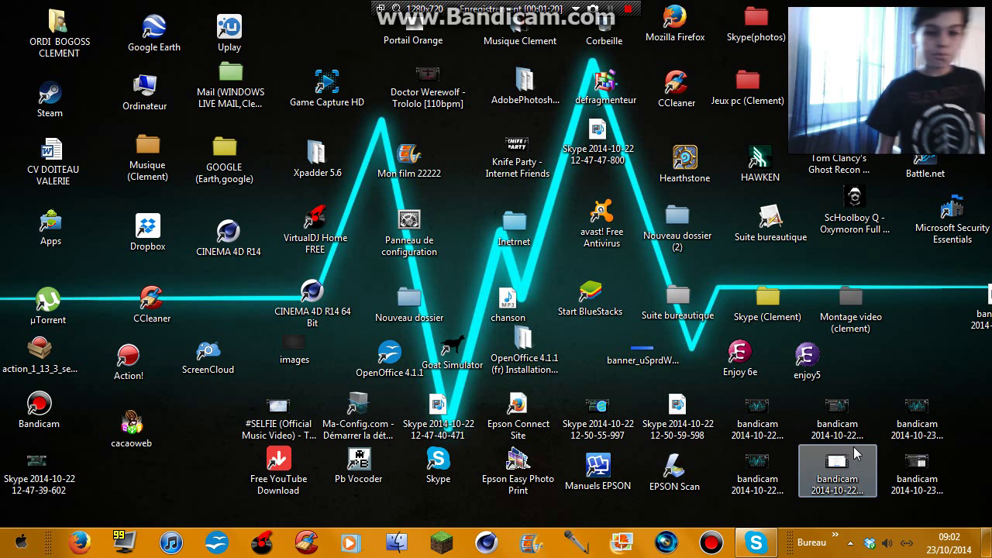
left_click(711, 542)
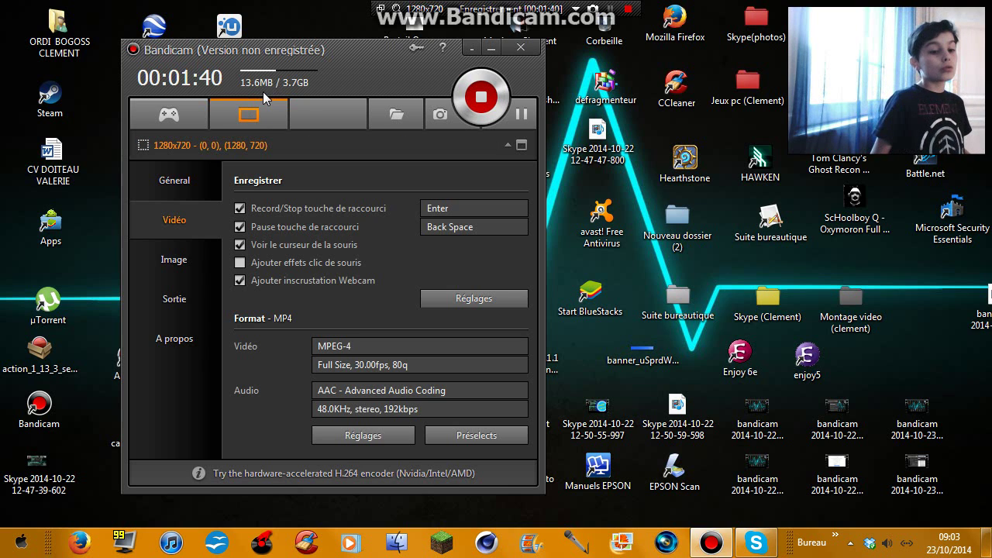
Display the general options and move the newest Bandicam recording's desktop icon below the Montage video folder
left_click(192, 257)
left_click(191, 233)
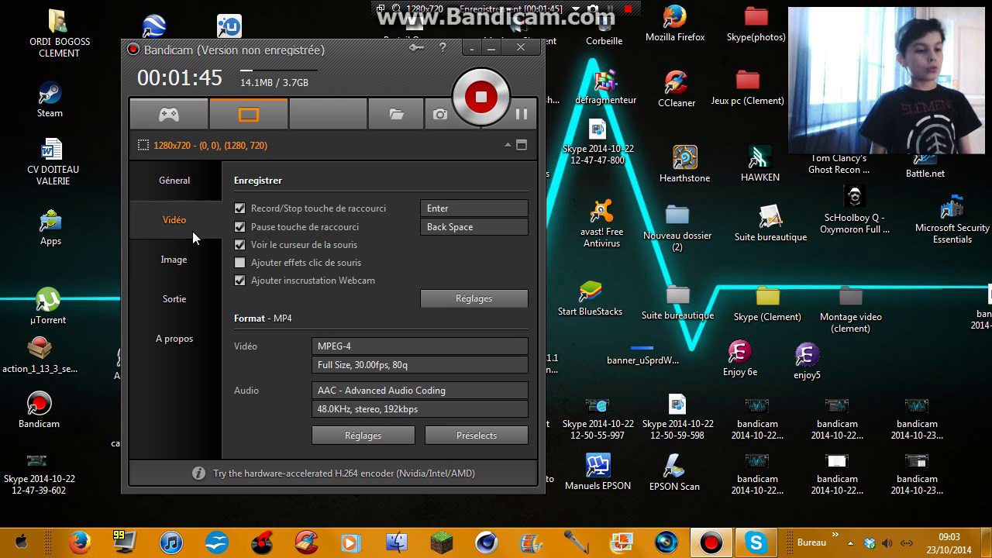
left_click(168, 186)
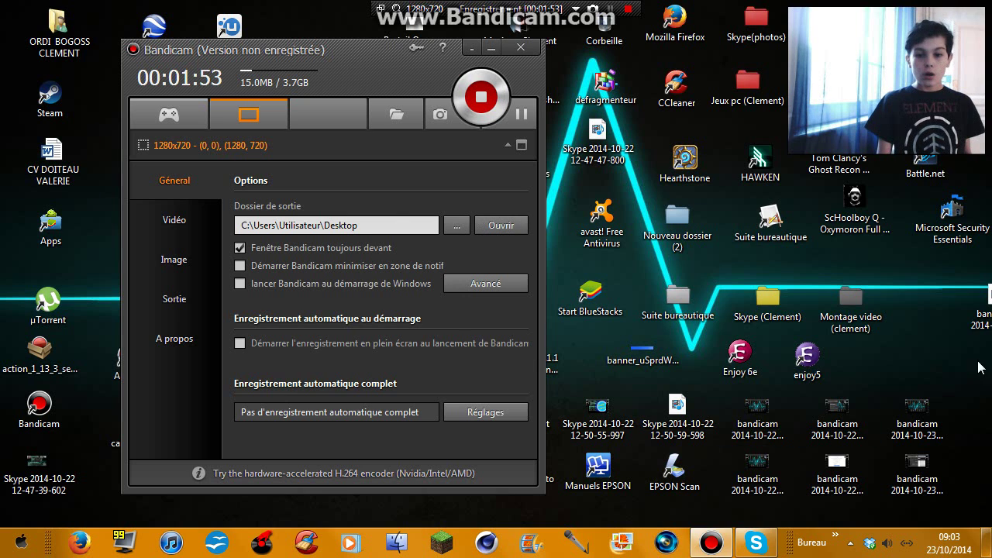
left_click_drag(968, 328, 879, 370)
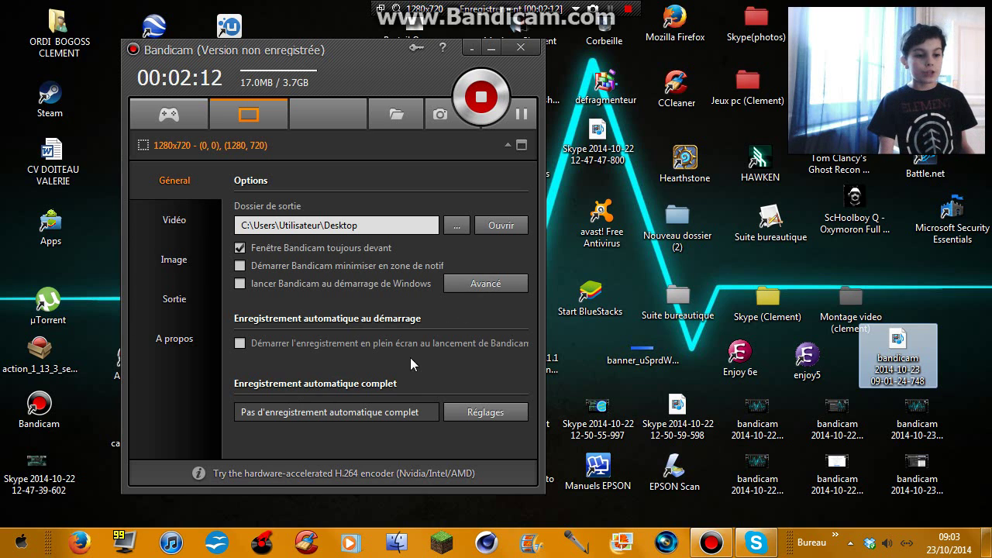
Examine the automatic complete recording settings and close them without changing anything
left_click(480, 404)
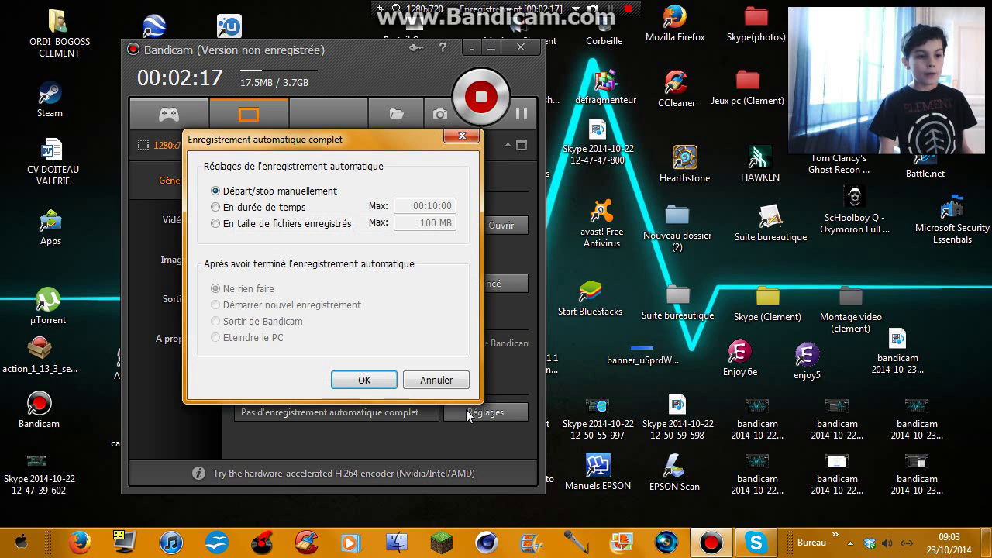
left_click(462, 135)
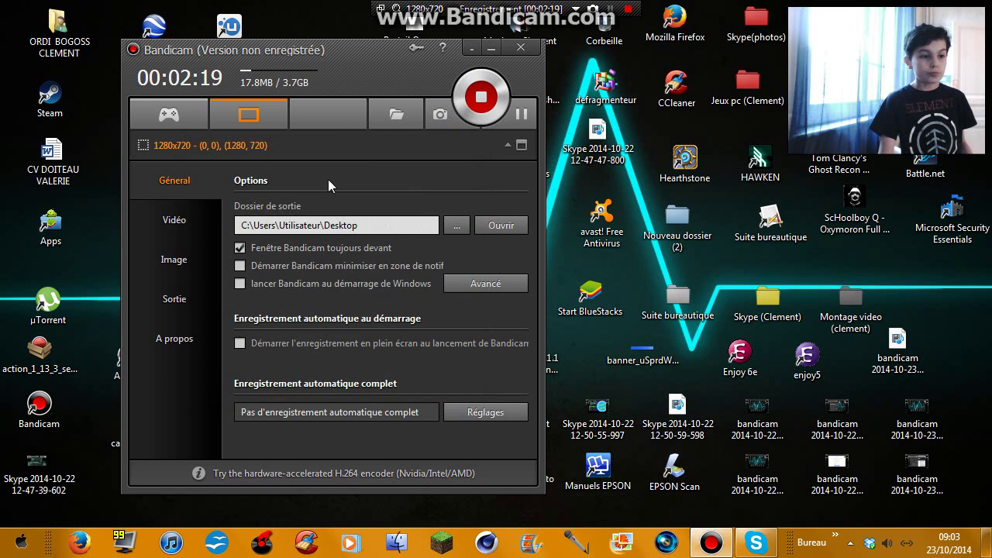
In the video settings, enable mouse click effects, test them on the desktop and disable them again
left_click(163, 224)
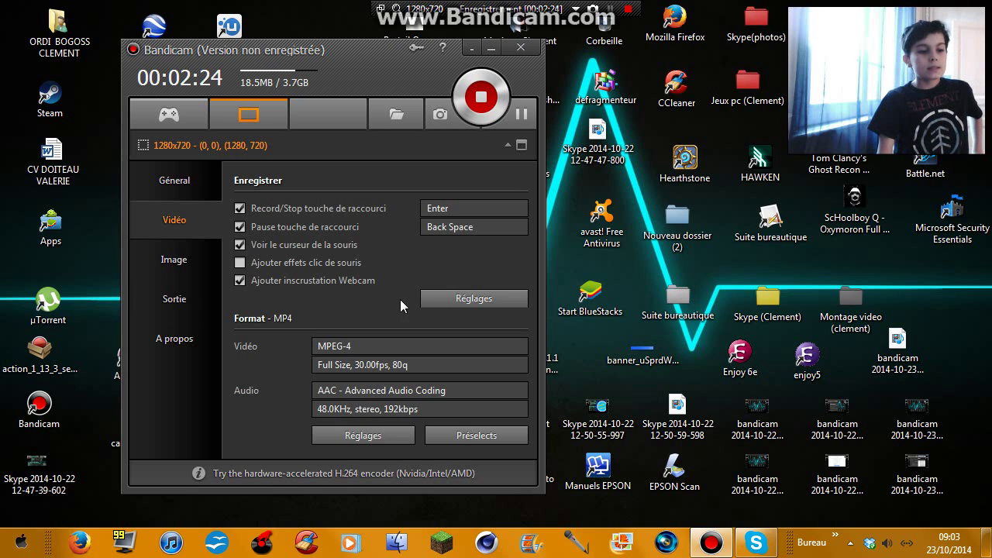
left_click(240, 262)
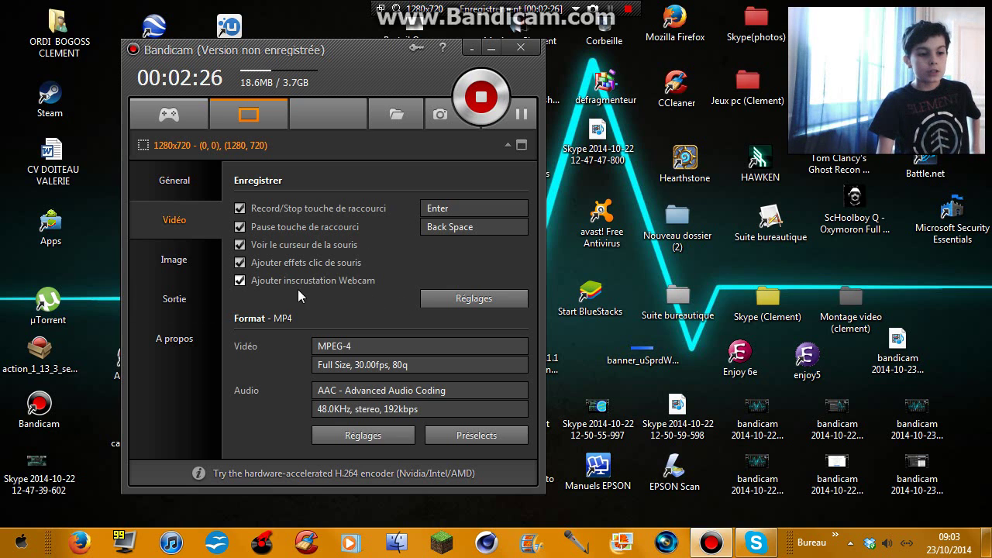
left_click(591, 298)
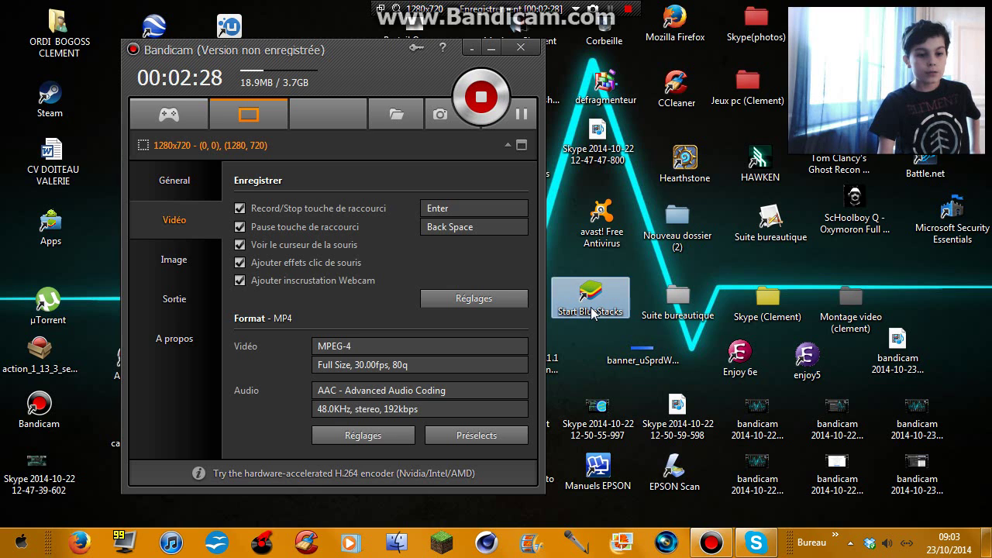
left_click(241, 263)
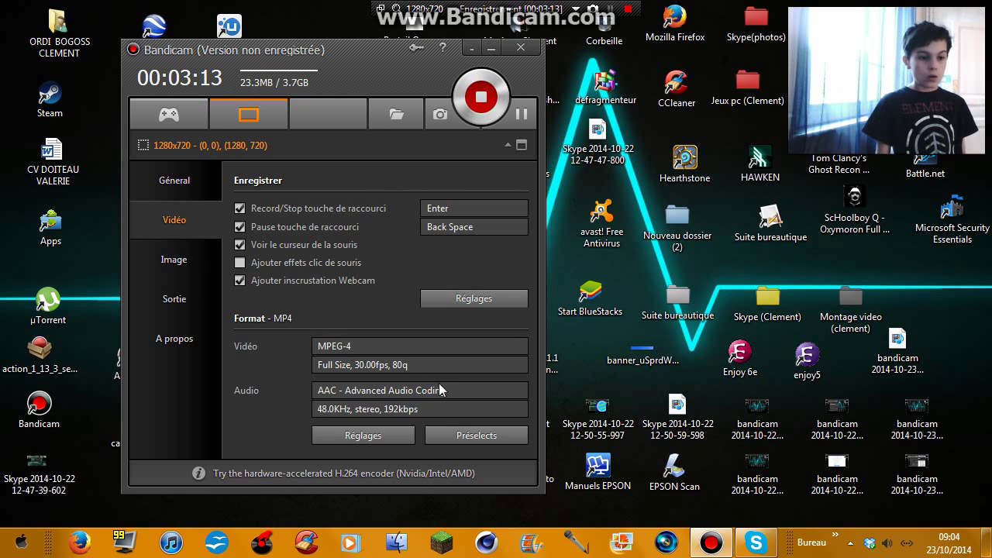
Examine the webcam overlay, sound source and logo options in the video recording settings
left_click(495, 302)
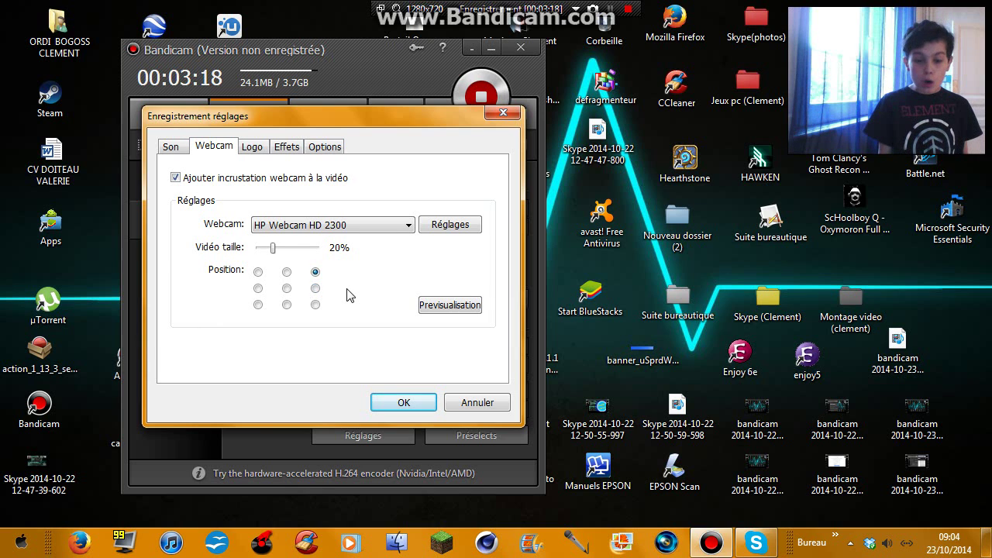
left_click(175, 148)
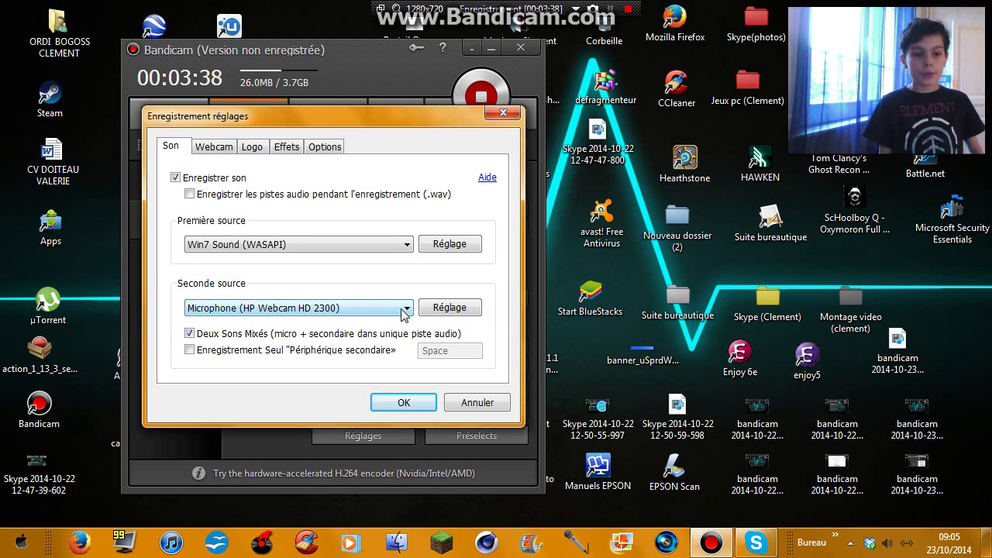
left_click(249, 151)
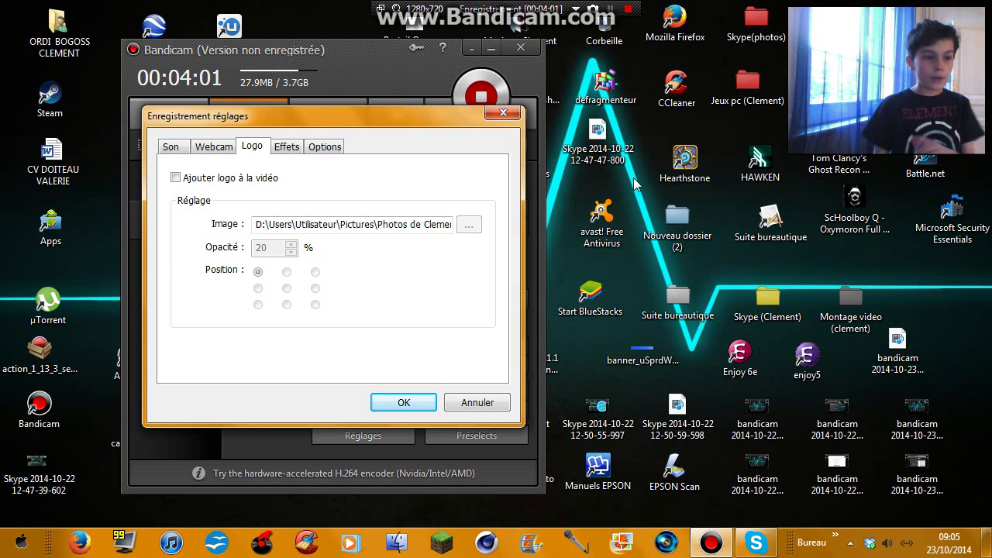
In the recording effects, enable the mouse click effects, test left and right clicks, and disable the effects again
left_click(297, 147)
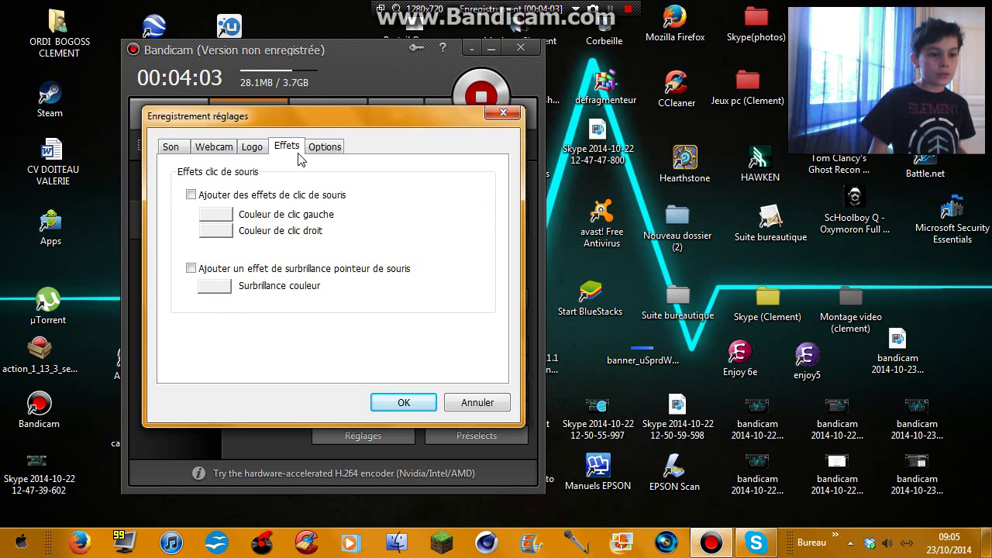
left_click(261, 198)
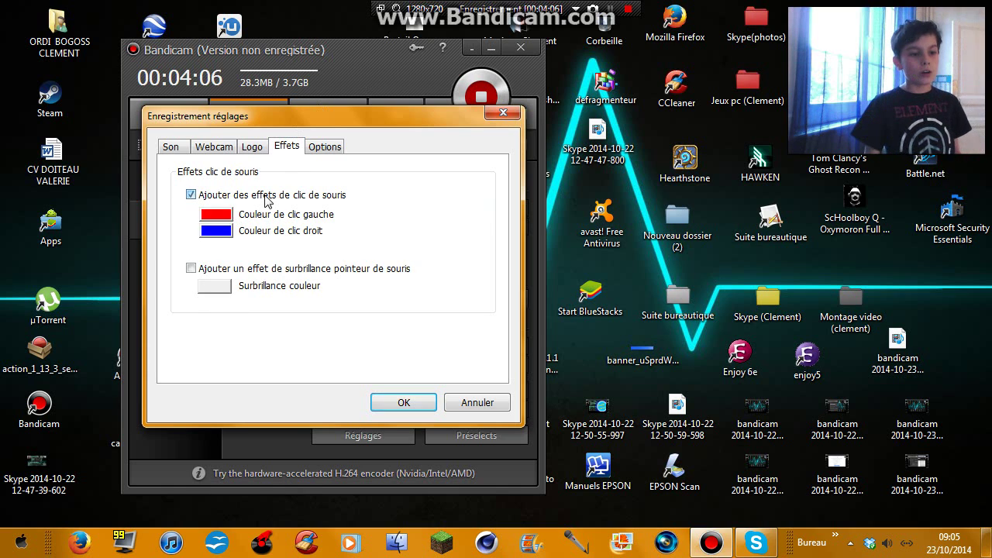
left_click(572, 244)
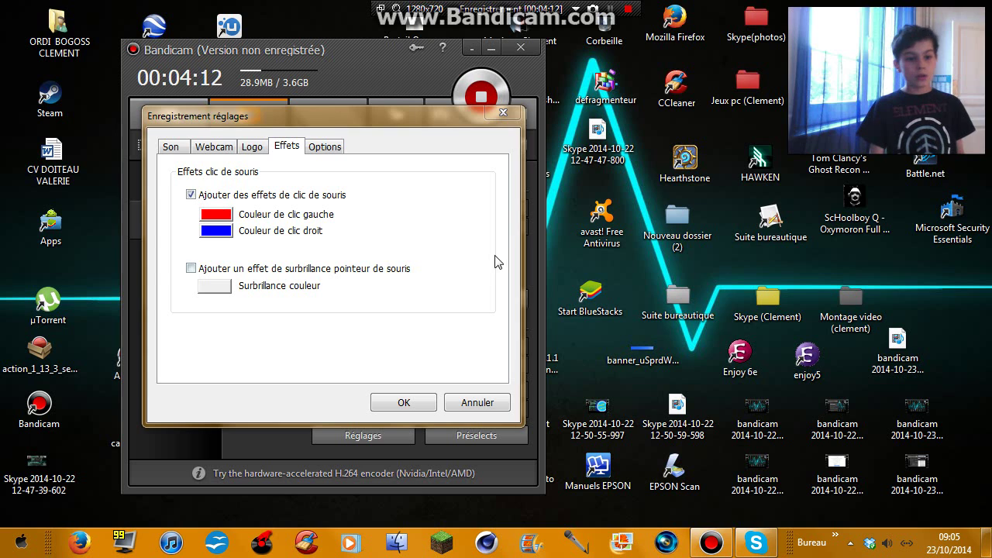
right_click(434, 117)
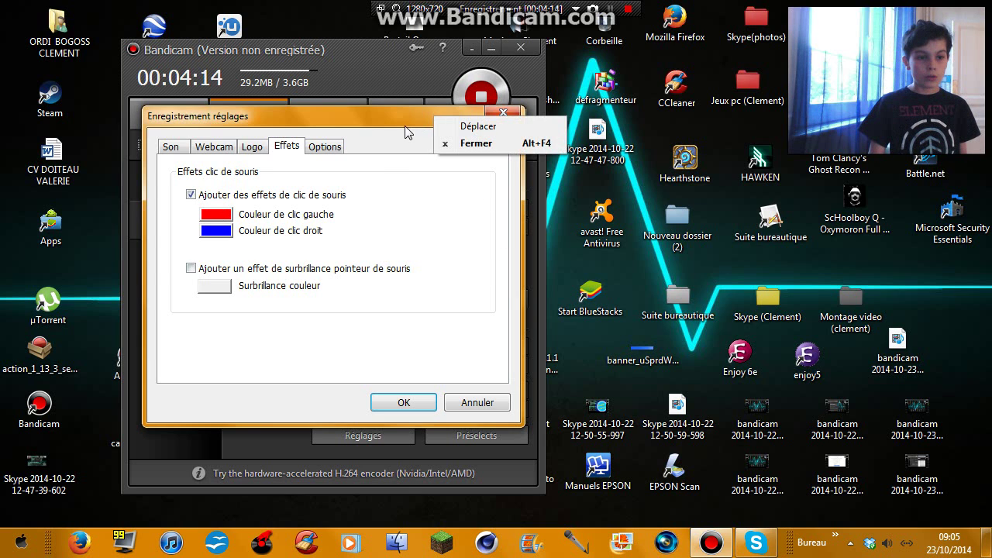
left_click(388, 172)
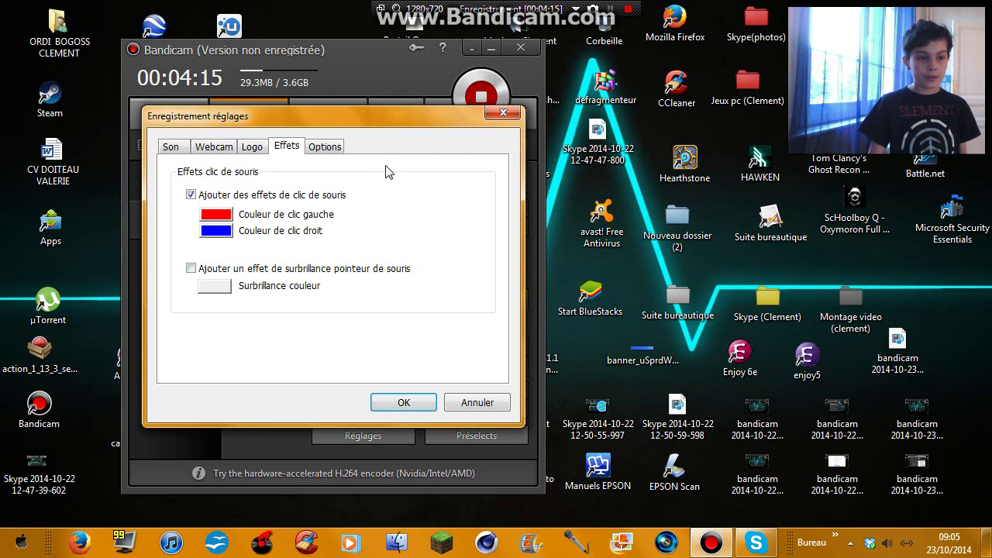
left_click(191, 196)
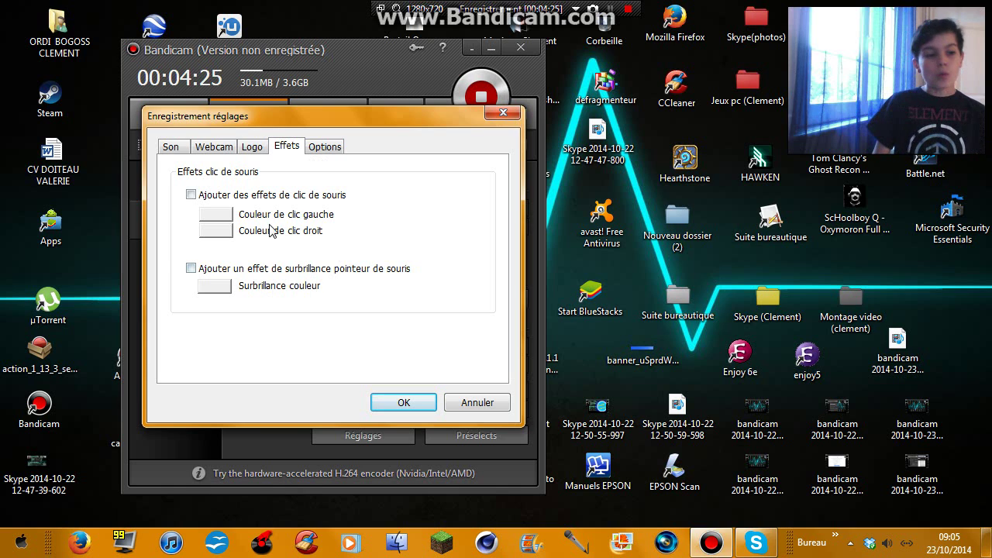
Enable the mouse pointer highlight effect for a trial, then turn it off again
left_click(227, 272)
left_click(232, 273)
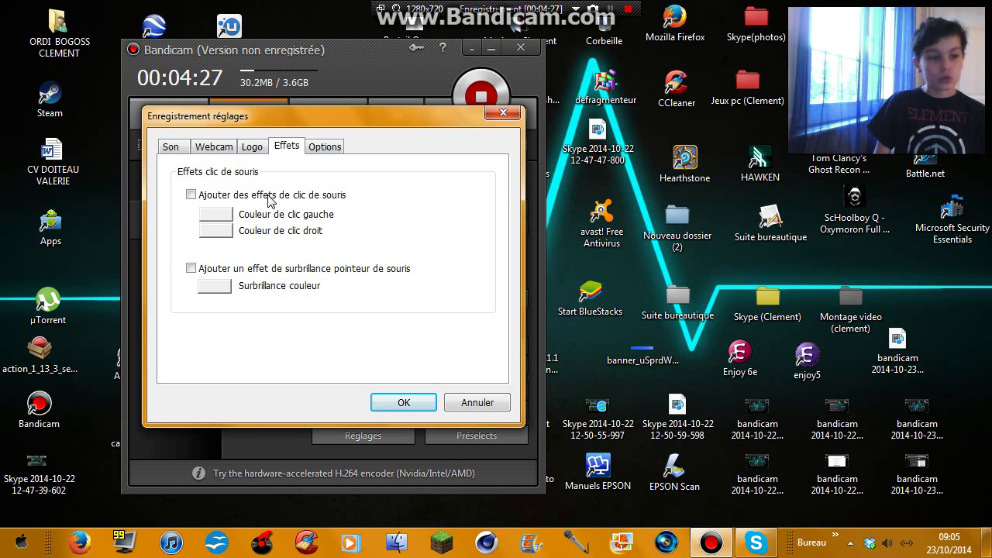
left_click(258, 271)
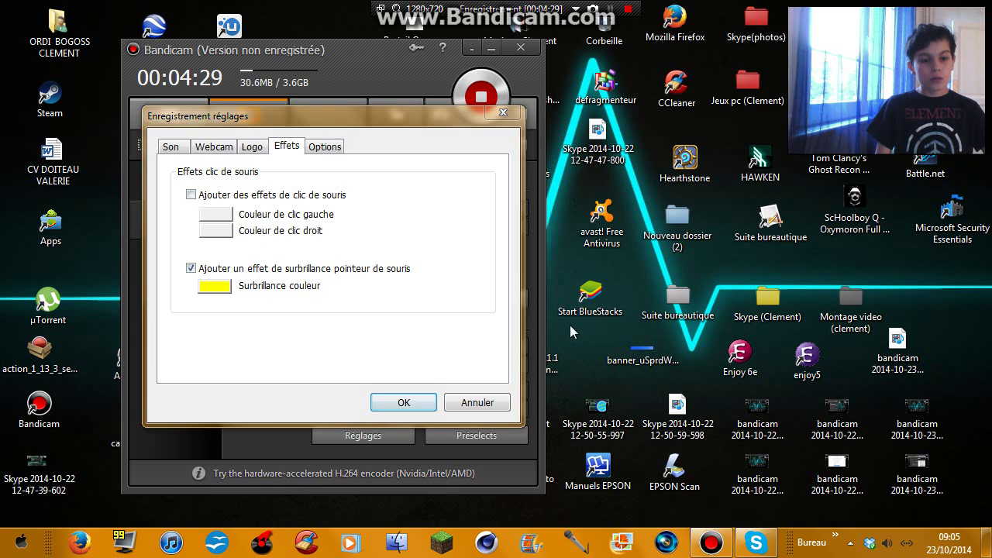
left_click(237, 271)
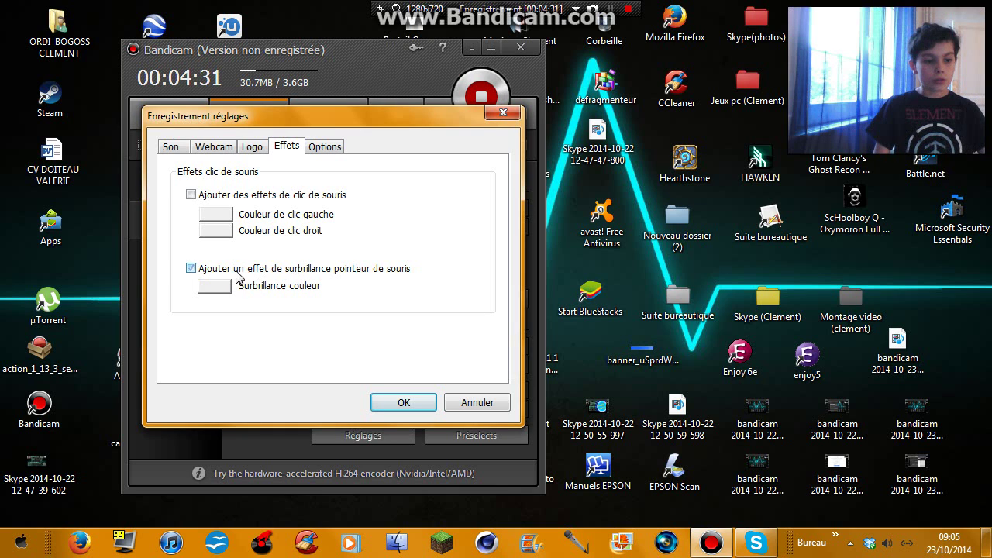
Examine the recording priority and DirectX/OpenGL capture options, and confirm the recording settings
left_click(332, 147)
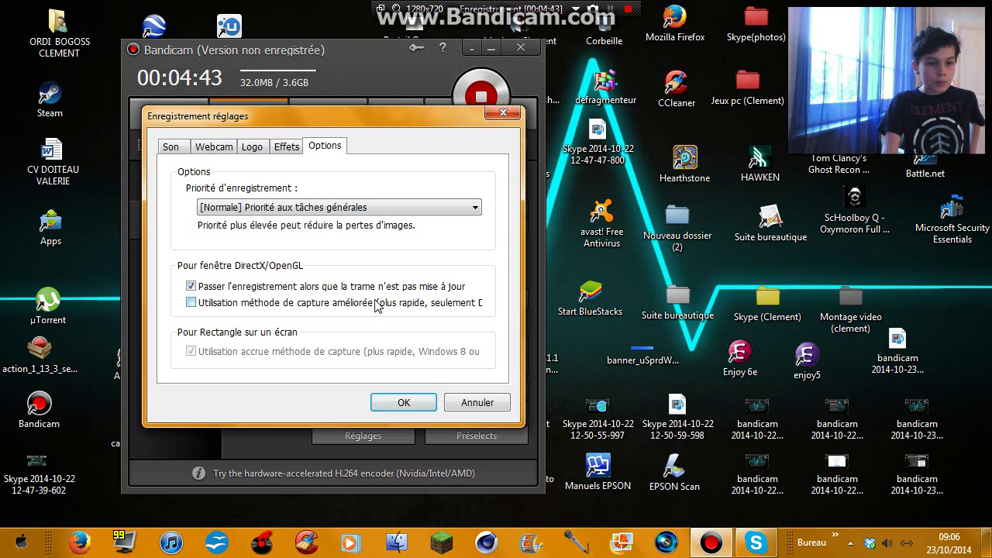
left_click(410, 401)
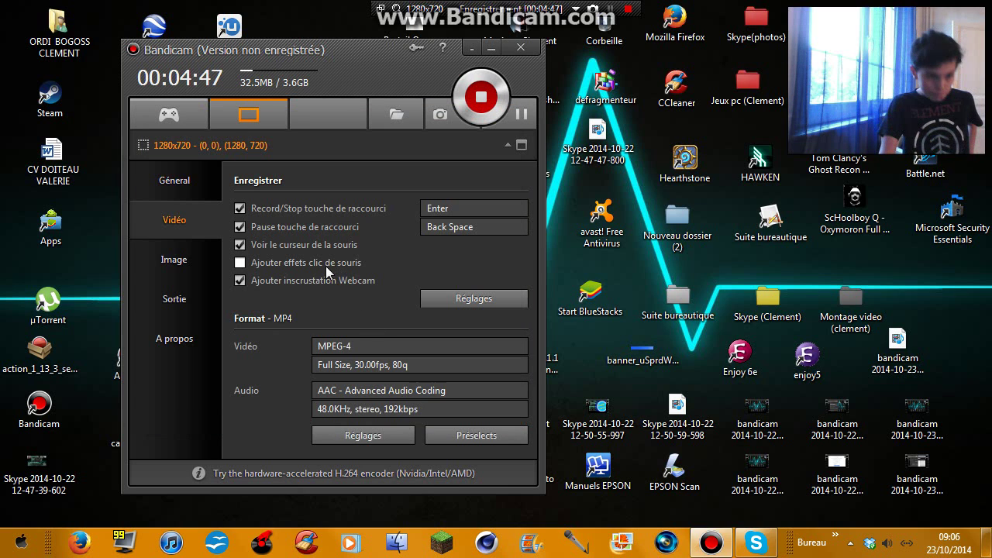
Examine the image capture settings and browse the output lists of recorded videos and captured images
left_click(160, 266)
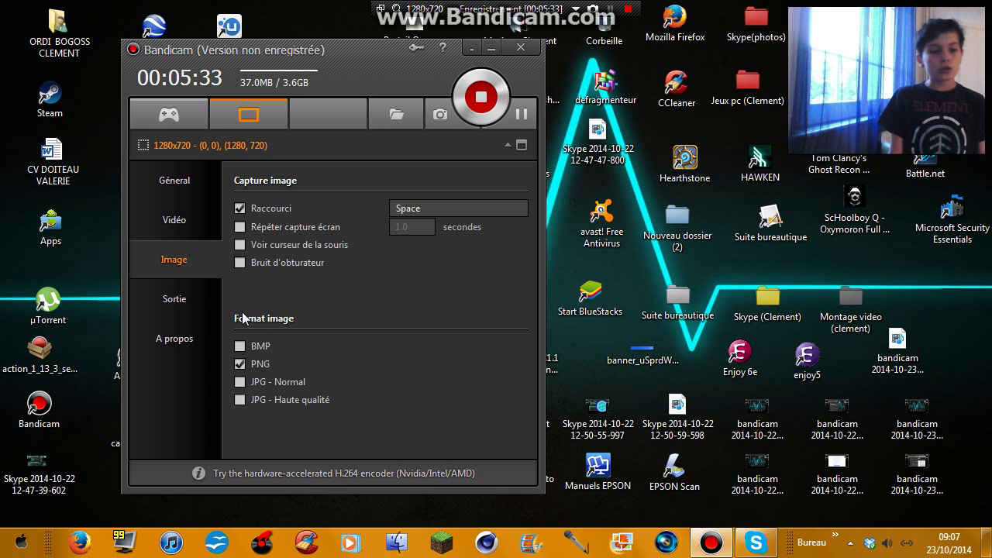
left_click(175, 302)
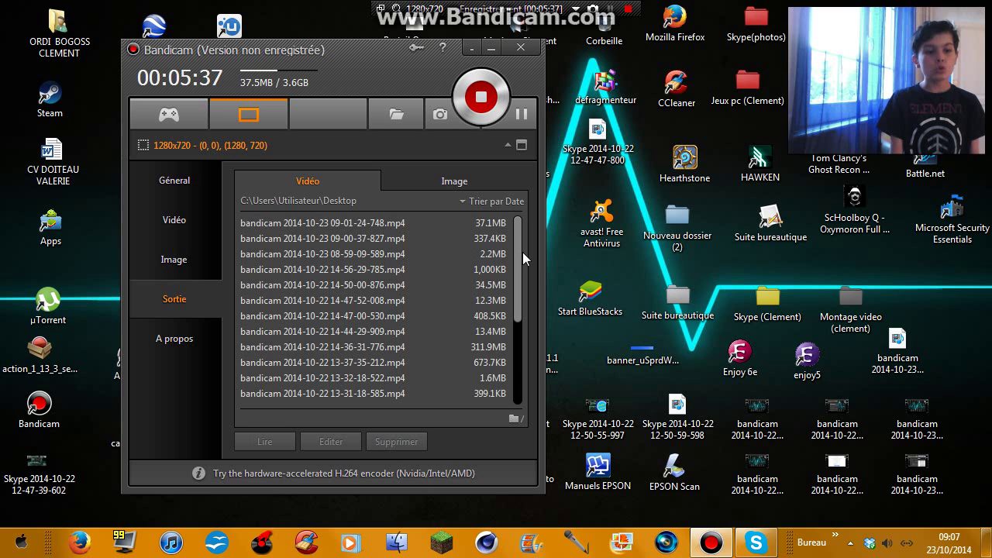
scroll(496, 316, "down", 2)
scroll(496, 316, "down", 3)
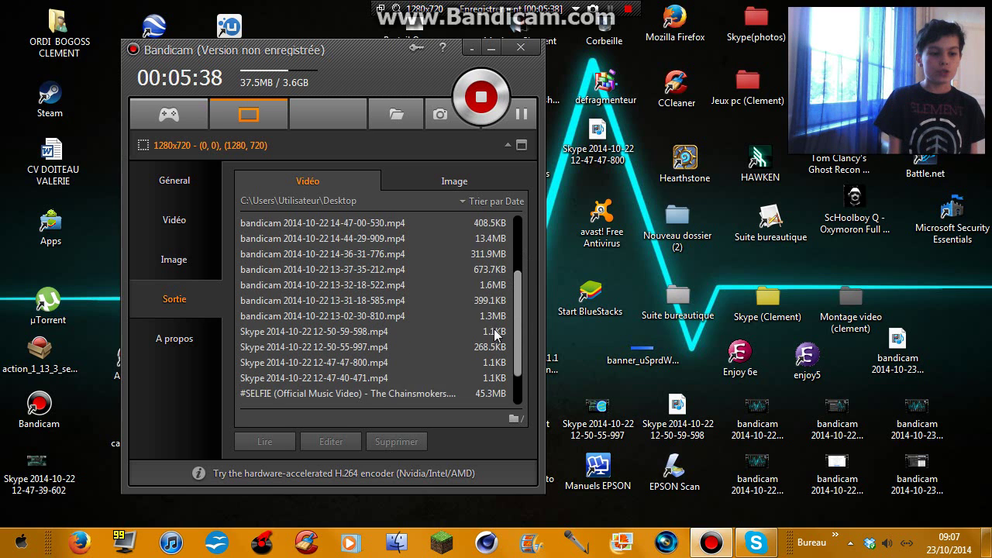
scroll(511, 263, "up", 5)
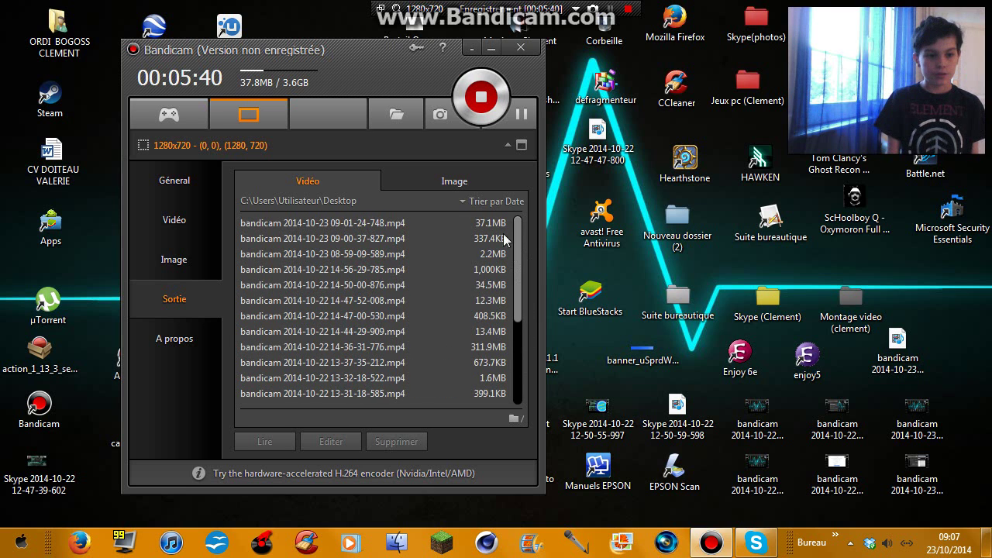
left_click(455, 184)
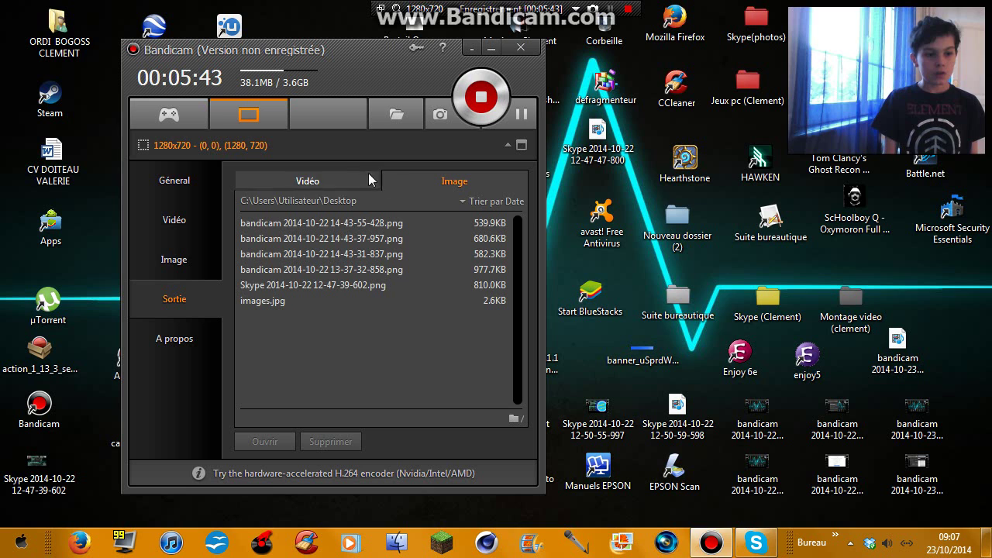
left_click(322, 173)
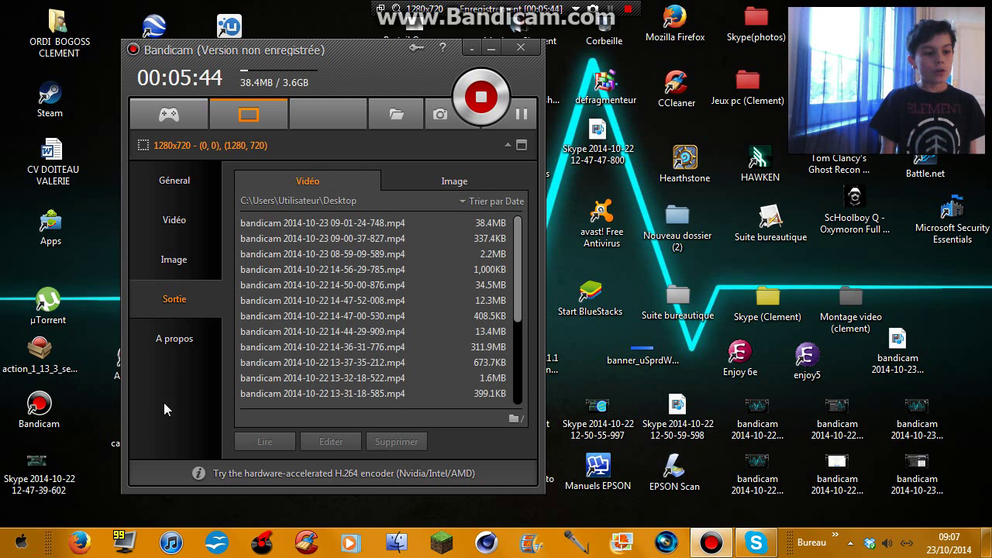
Display Bandicam's version and license information
left_click(168, 339)
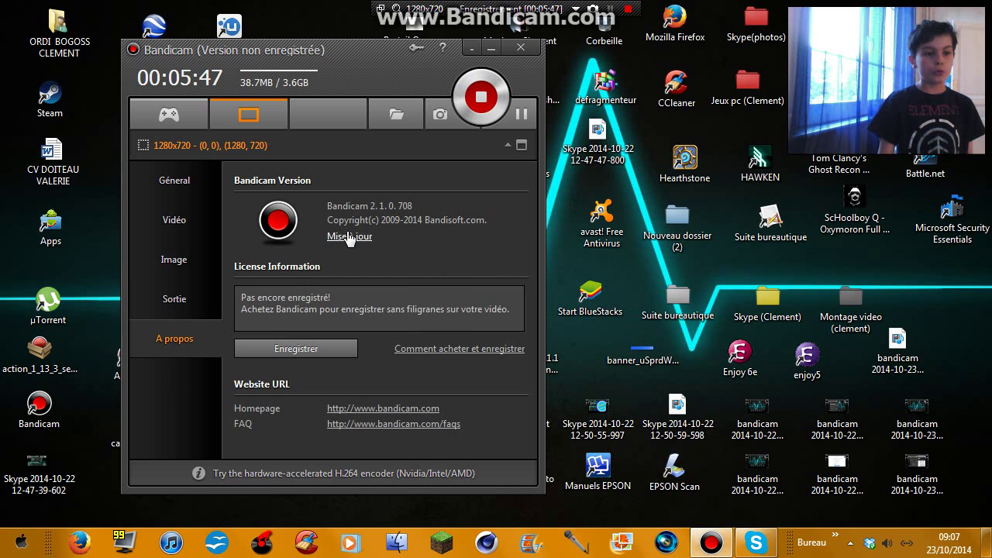